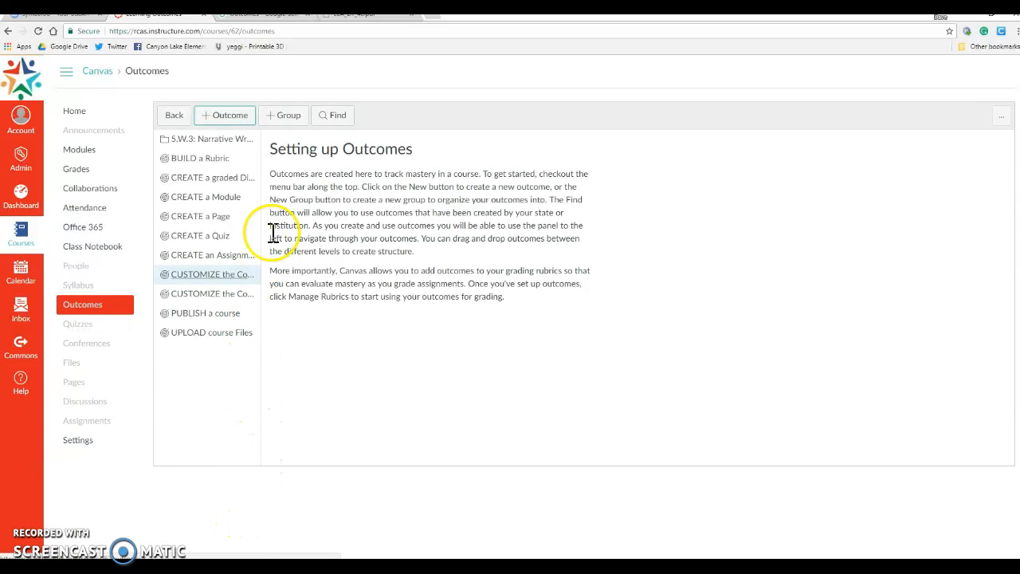
- Create a new learning outcome and name it 4.RI.1
{"action": "left_click", "coordinate": [233, 117]}
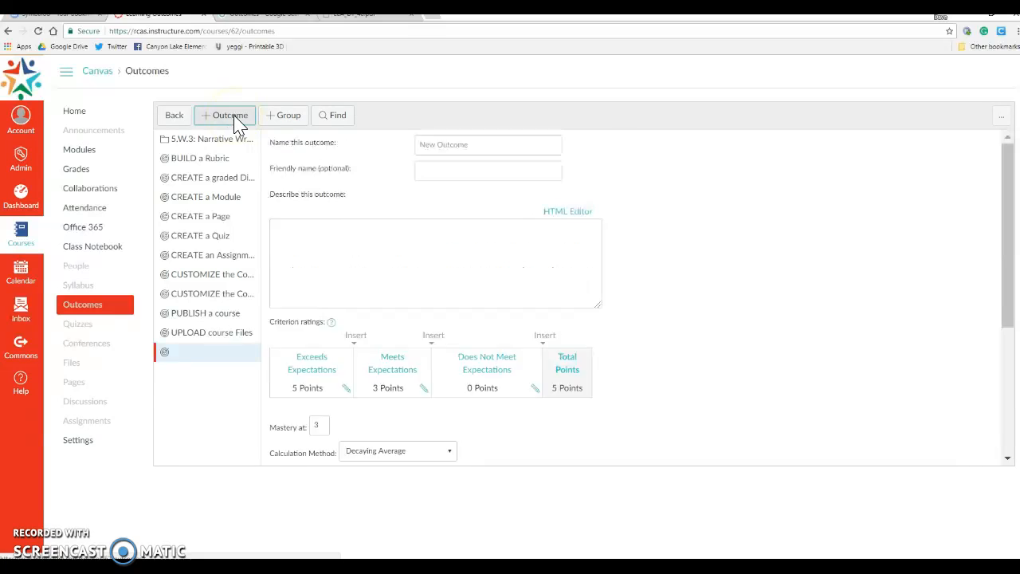
{"action": "left_click", "coordinate": [449, 145]}
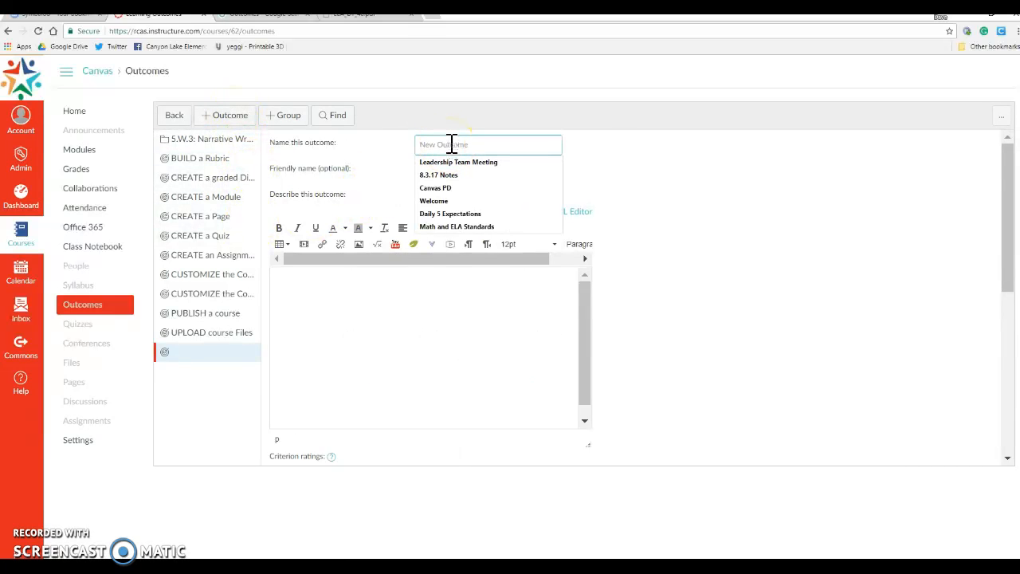
{"action": "left_click", "coordinate": [672, 157]}
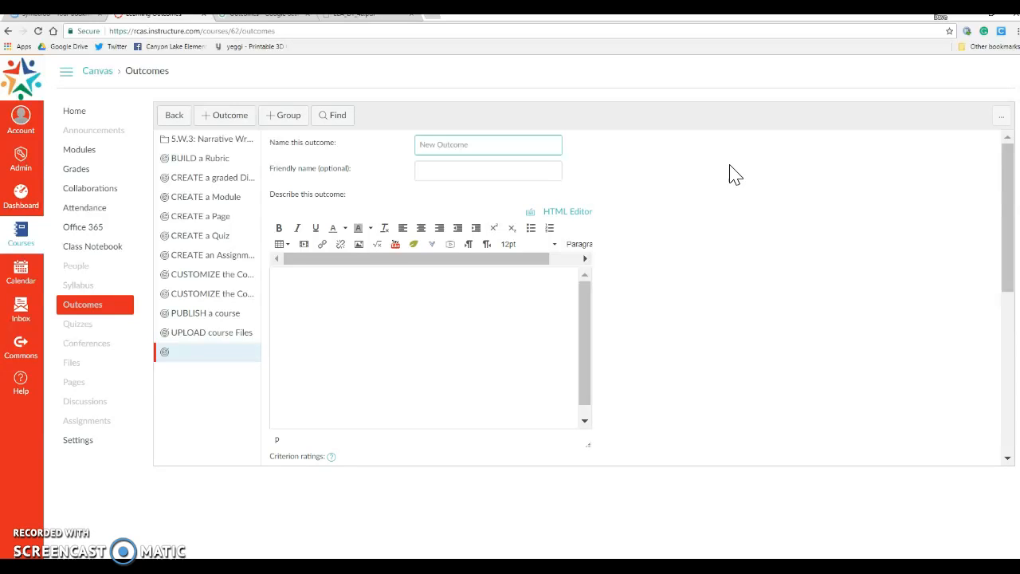
{"action": "type", "text": "4.RI."}
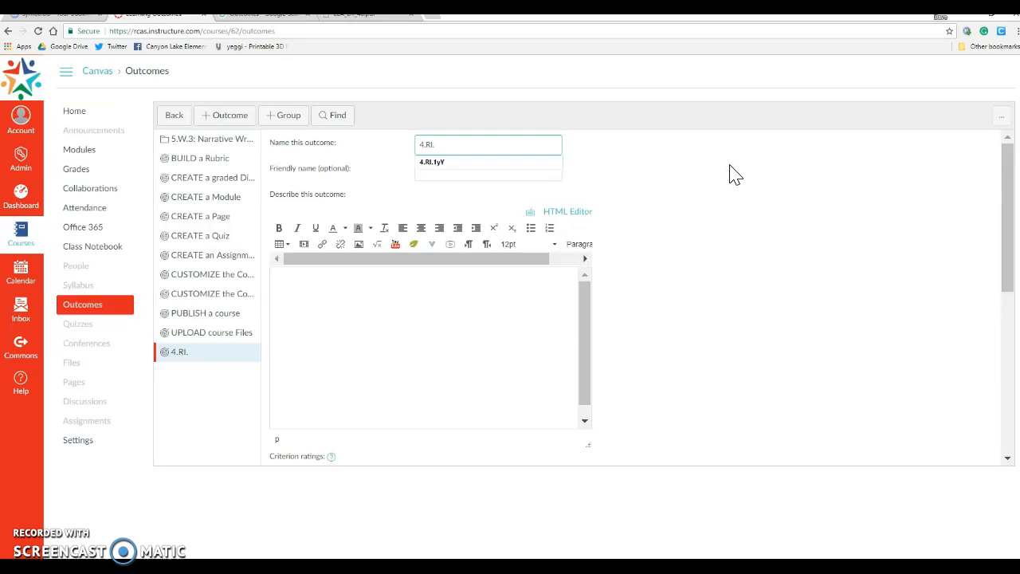
{"action": "type", "text": "1."}
{"action": "key", "text": "BackSpace"}
{"action": "key", "text": "BackSpace"}
{"action": "left_click", "coordinate": [644, 194]}
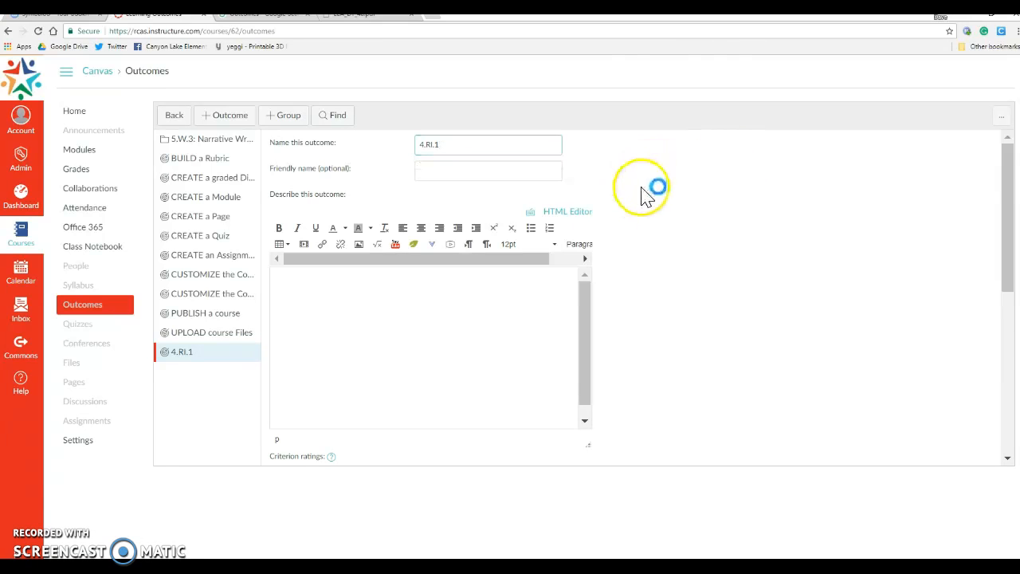
- Copy the 4.RI.1 standard text from the ELA_DT_4a.pdf document and paste it into the new outcome's description
{"action": "left_click", "coordinate": [396, 19]}
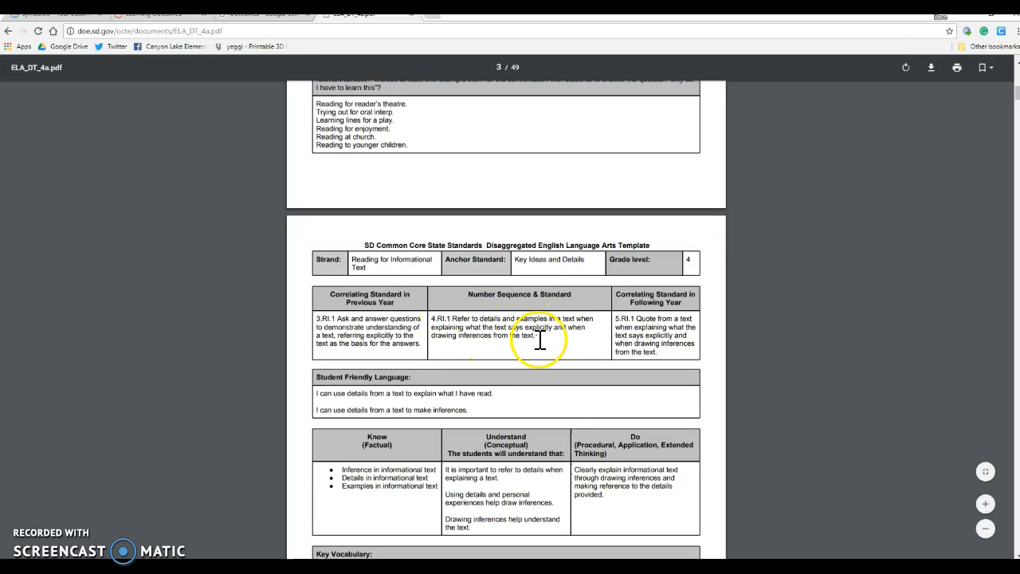
{"action": "left_click_drag", "start_coordinate": [542, 339], "coordinate": [432, 319]}
{"action": "right_click", "coordinate": [471, 329]}
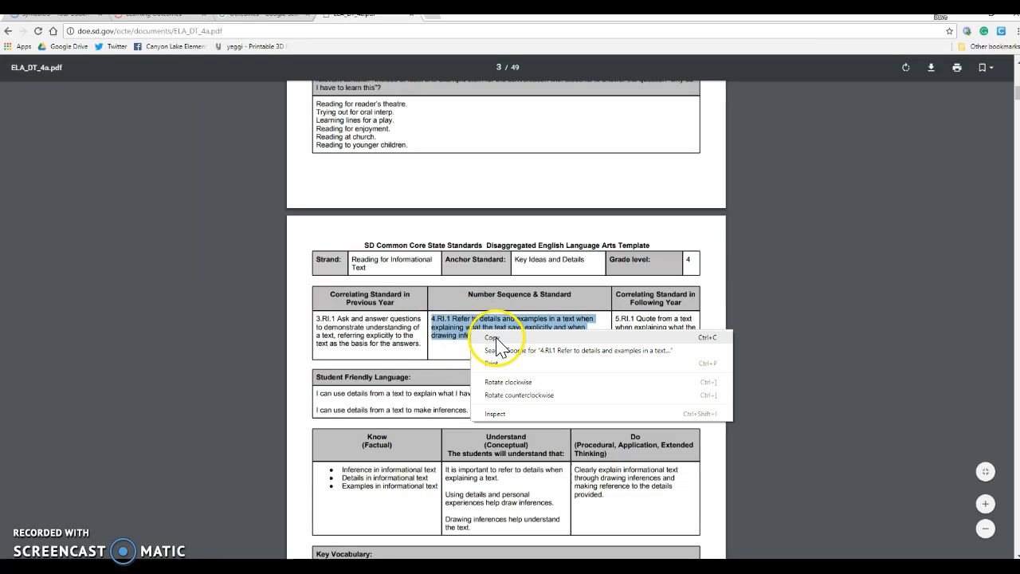
{"action": "left_click", "coordinate": [479, 338]}
{"action": "left_click", "coordinate": [244, 18]}
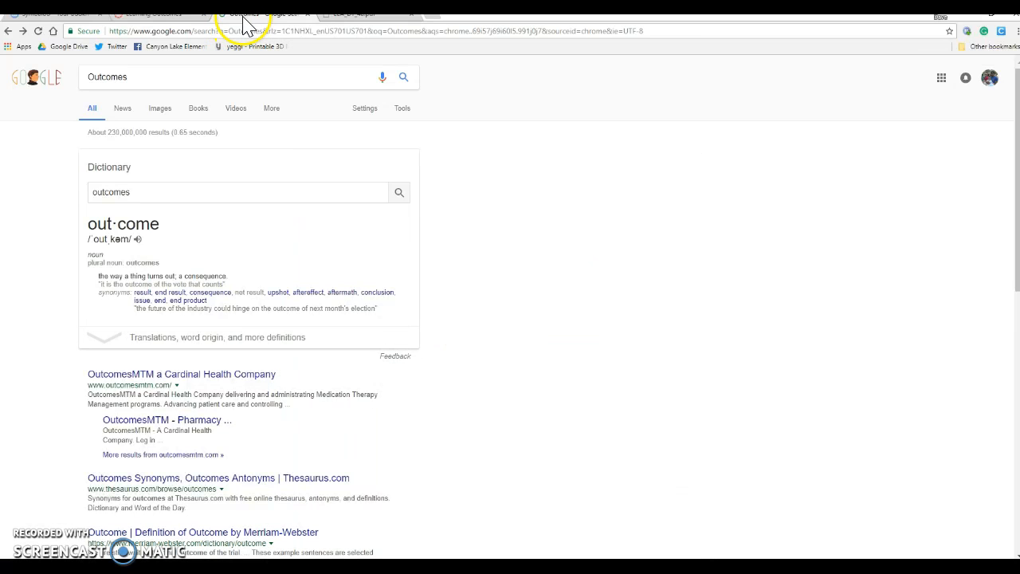
{"action": "left_click", "coordinate": [164, 14]}
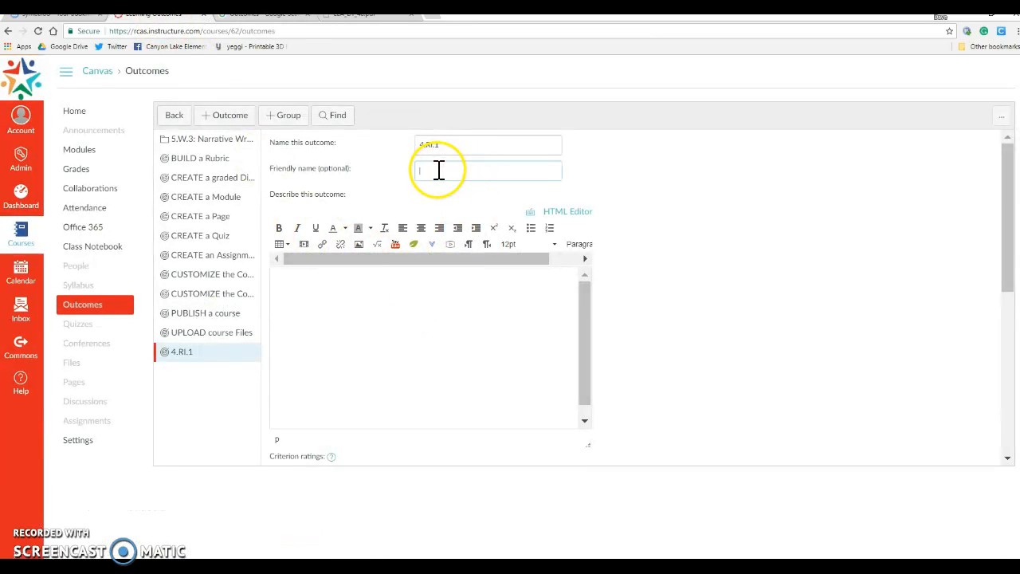
{"action": "left_click", "coordinate": [283, 285]}
{"action": "right_click", "coordinate": [280, 283]}
{"action": "left_click", "coordinate": [306, 349]}
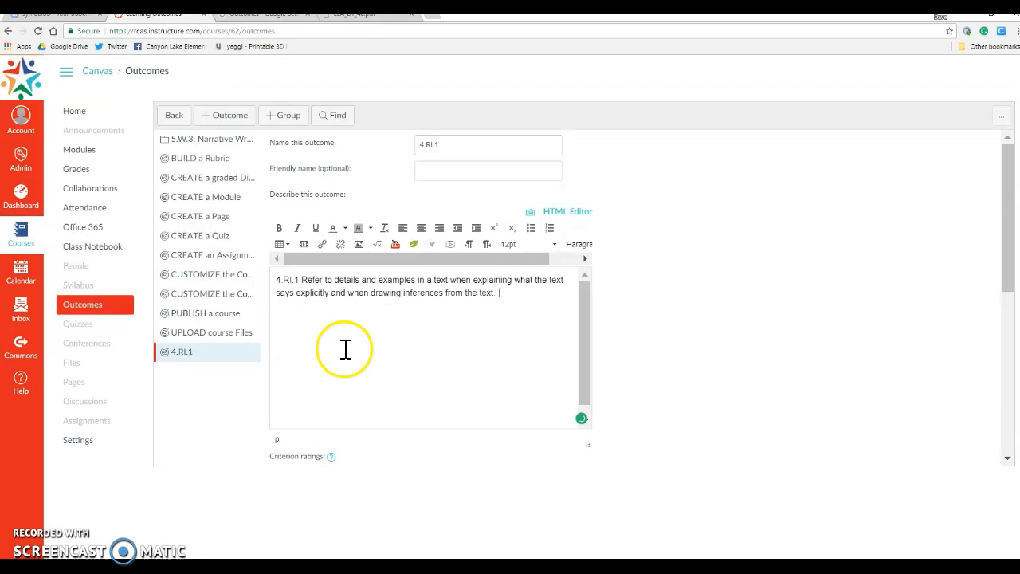
- Enter "Details from text" as the outcome's friendly name
{"action": "left_click", "coordinate": [442, 171]}
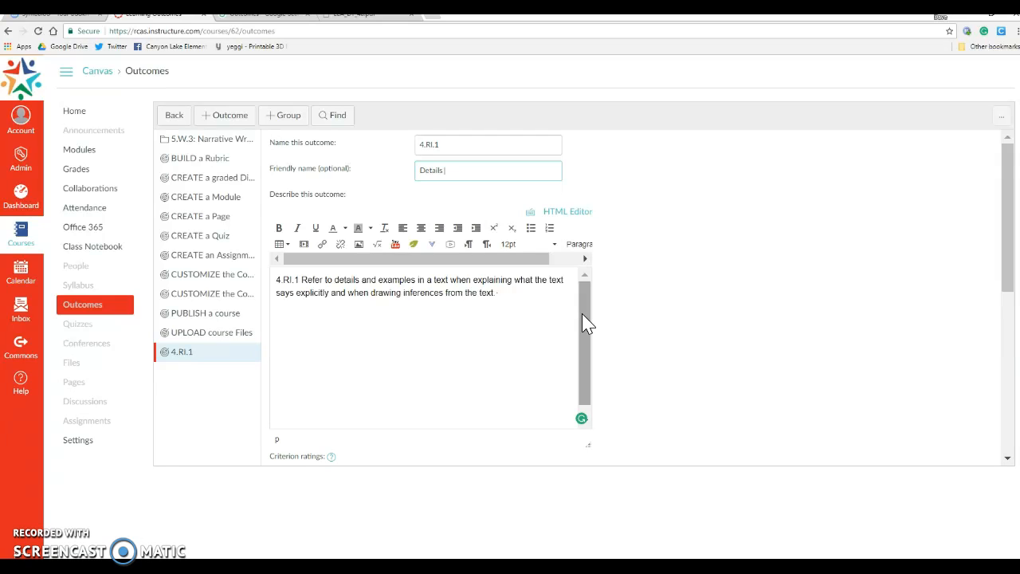
{"action": "type", "text": "rom text"}
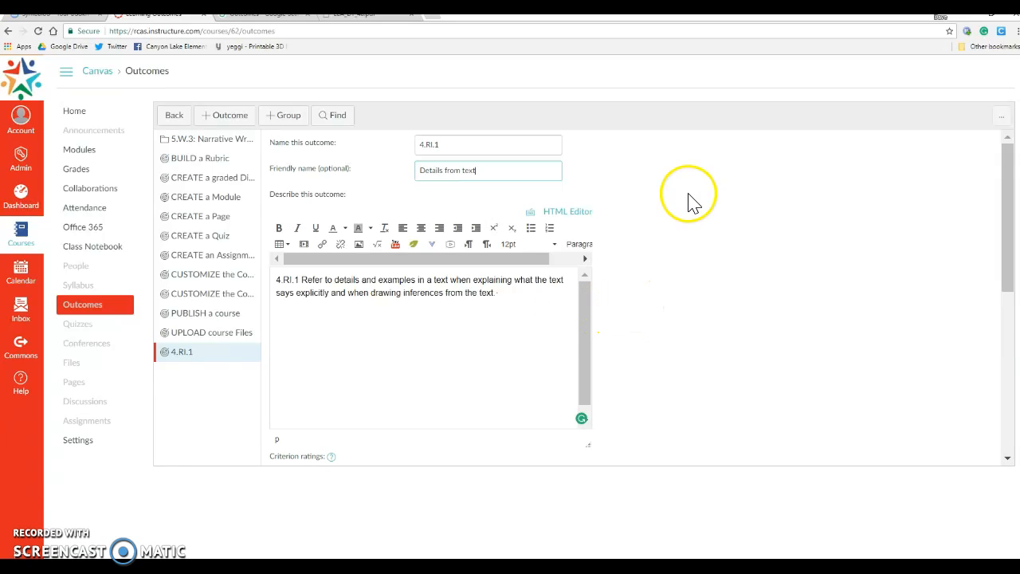
{"action": "left_click", "coordinate": [687, 229]}
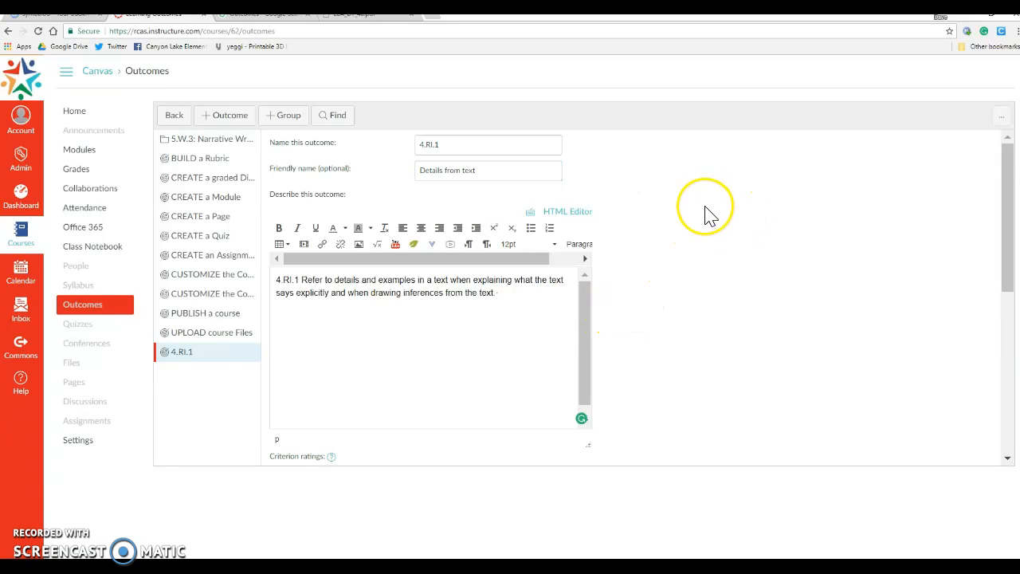
- Set the Exceeds Expectations criterion rating to 4 points
{"action": "scroll", "coordinate": [705, 215], "scroll_direction": "down", "scroll_amount": 2}
{"action": "scroll", "coordinate": [706, 216], "scroll_direction": "down", "scroll_amount": 1}
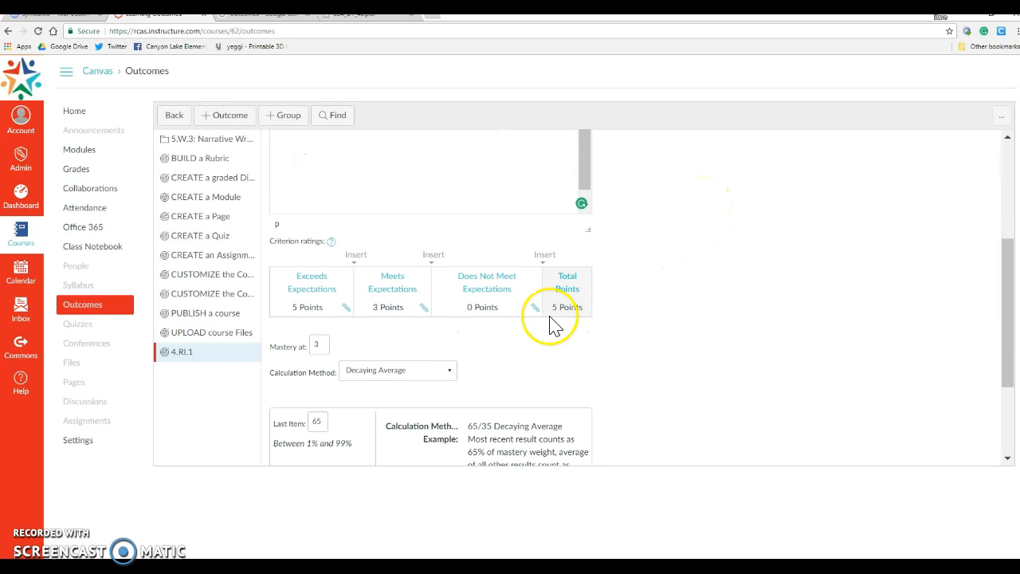
{"action": "left_click", "coordinate": [346, 312]}
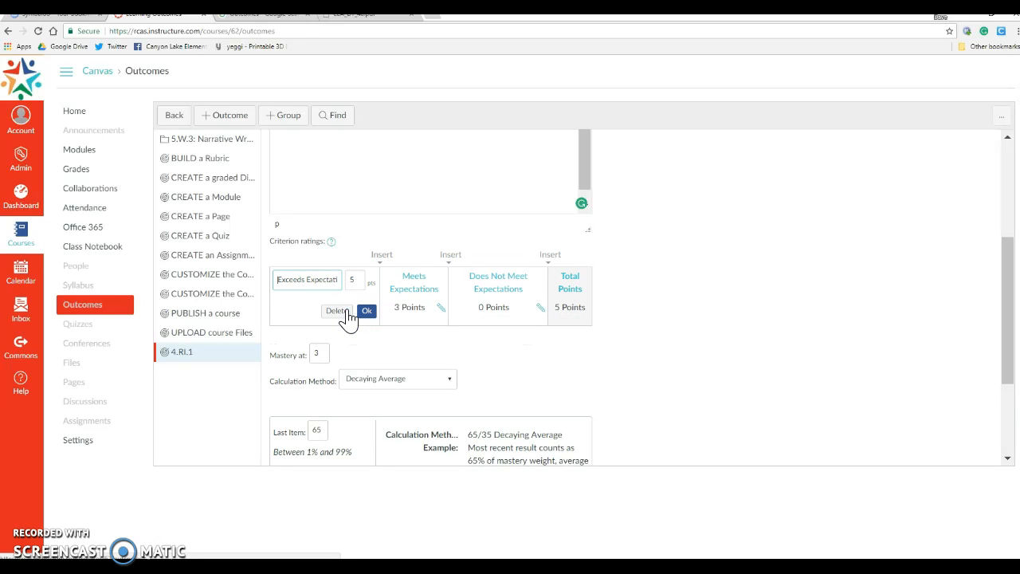
{"action": "left_click", "coordinate": [358, 281]}
{"action": "double_click", "coordinate": [351, 282]}
{"action": "type", "text": "4"}
{"action": "left_click", "coordinate": [295, 286]}
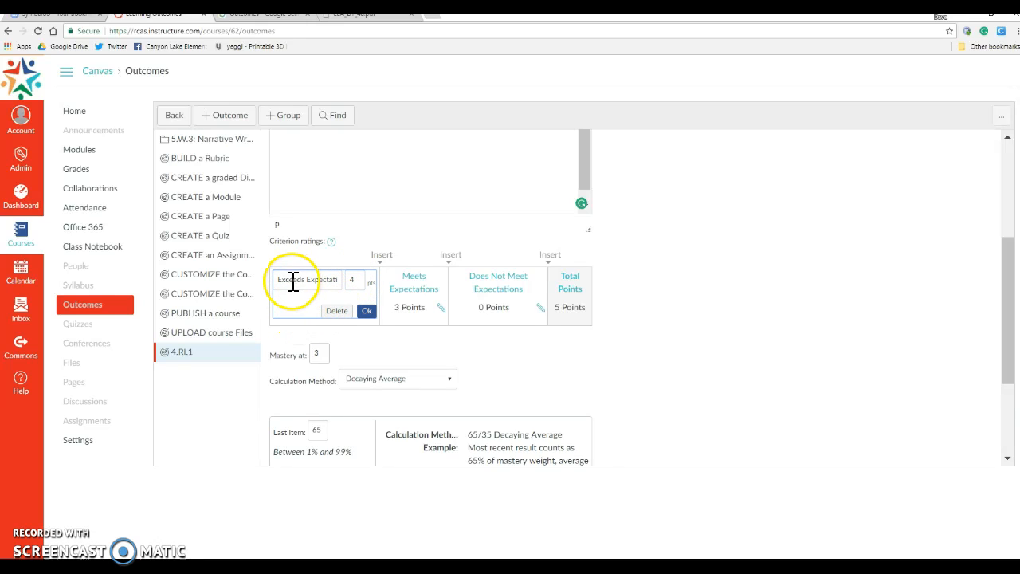
{"action": "left_click", "coordinate": [334, 287]}
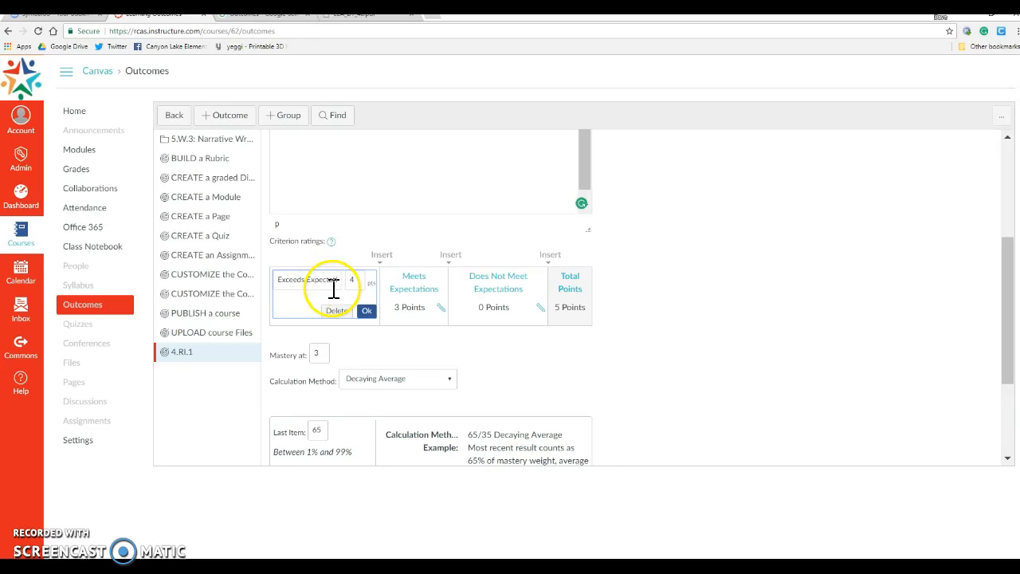
{"action": "left_click", "coordinate": [366, 311]}
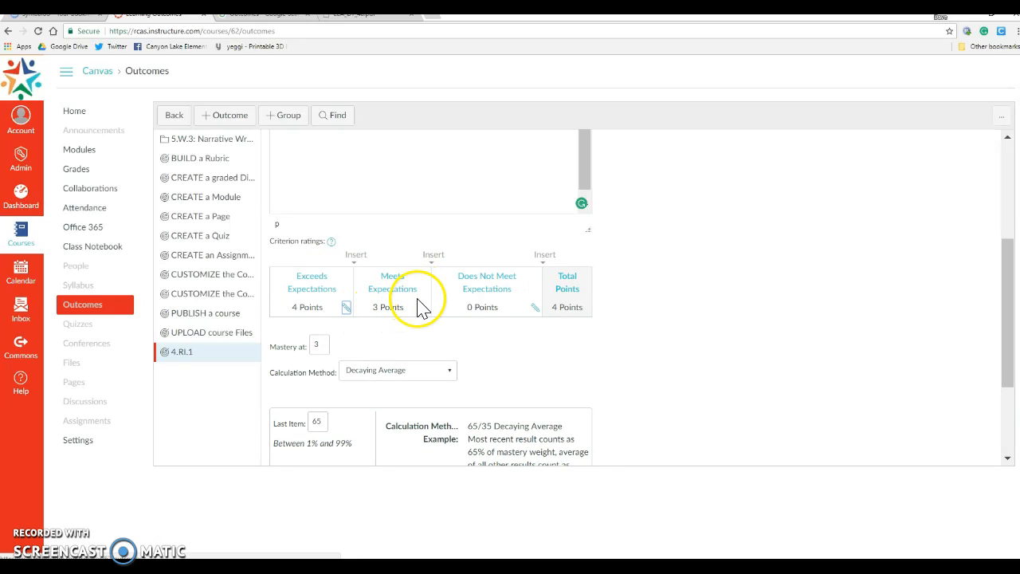
- Replace the Meets Expectations rating description with "Uses 3 details to make an inference."
{"action": "left_click", "coordinate": [423, 311]}
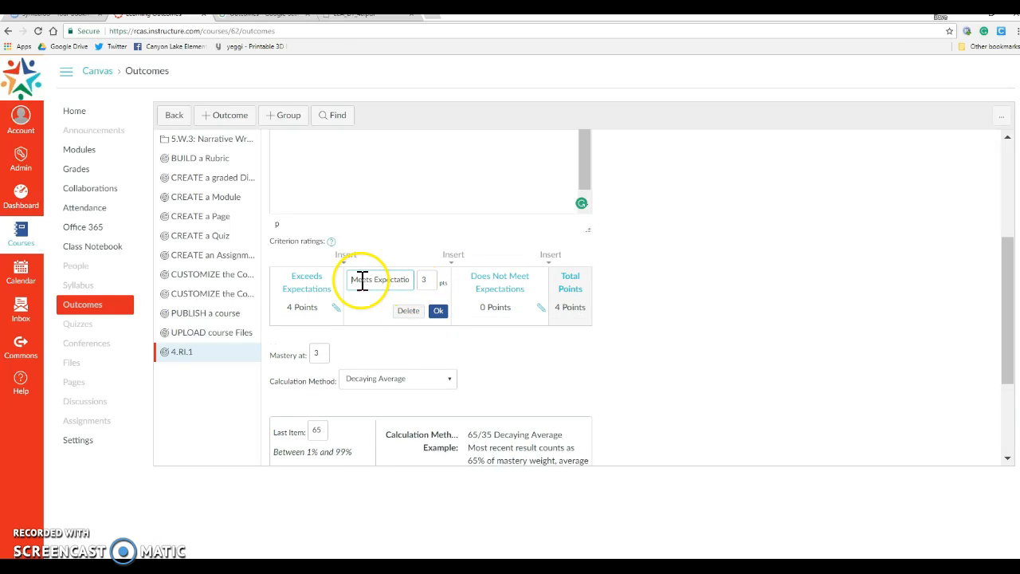
{"action": "left_click_drag", "start_coordinate": [349, 278], "coordinate": [431, 281]}
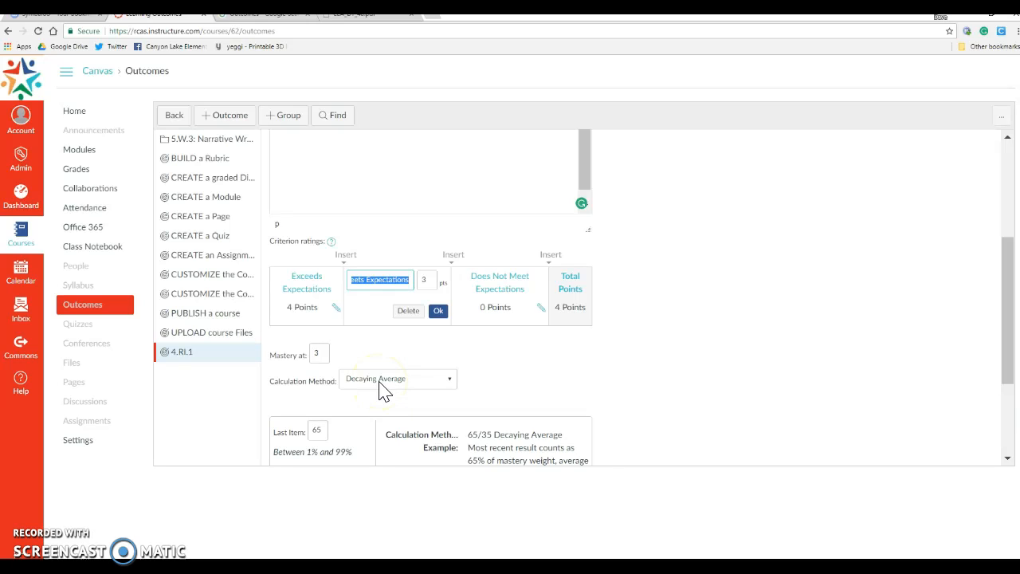
{"action": "type", "text": "Uses 3 details to make and"}
{"action": "key", "text": "BackSpace"}
{"action": "type", "text": "inference."}
{"action": "left_click", "coordinate": [439, 311]}
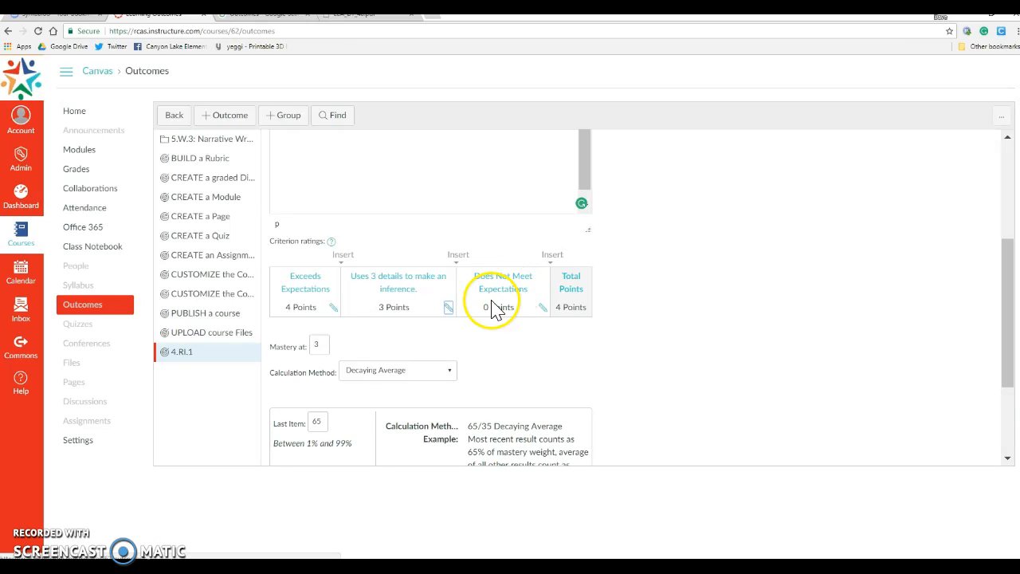
- Change the Does Not Meet Expectations rating to "Uses 1-2 details; does NOT make an inference" and set it to 2 points
{"action": "left_click", "coordinate": [542, 309]}
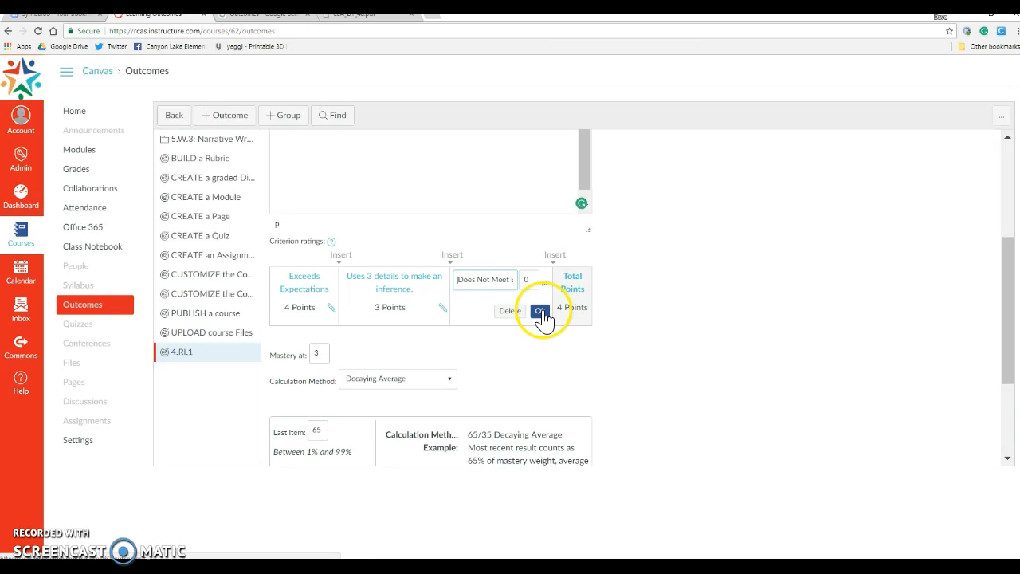
{"action": "left_click_drag", "start_coordinate": [457, 283], "coordinate": [528, 287]}
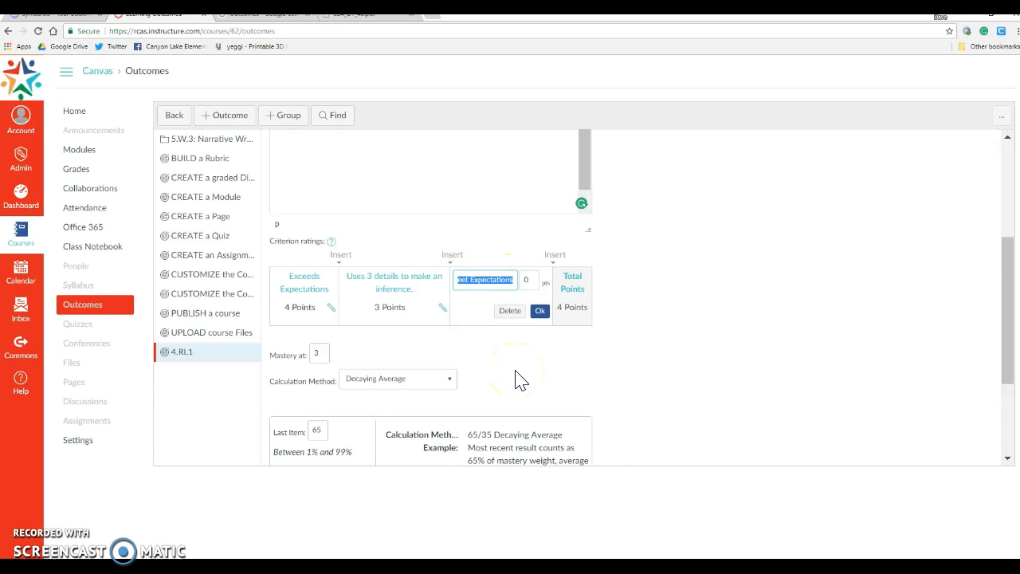
{"action": "type", "text": "Us"}
{"action": "type", "text": "es 1-2 details: does NOT amk"}
{"action": "key", "text": "BackSpace"}
{"action": "key", "text": "BackSpace"}
{"action": "key", "text": "BackSpace"}
{"action": "type", "text": "make an"}
{"action": "type", "text": " iferen"}
{"action": "key", "text": "BackSpace"}
{"action": "key", "text": "BackSpace"}
{"action": "key", "text": "BackSpace"}
{"action": "key", "text": "BackSpace"}
{"action": "type", "text": "nference"}
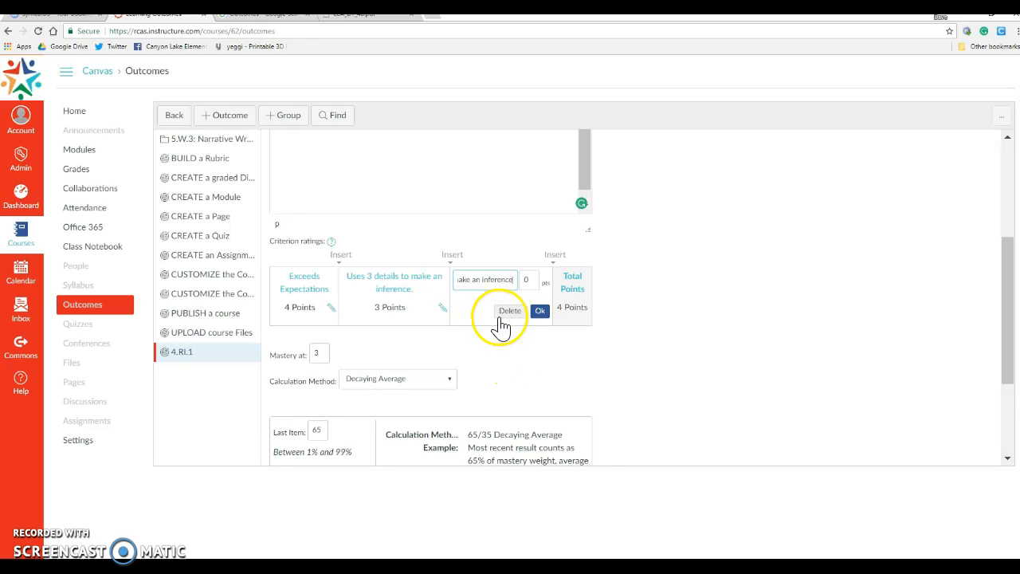
{"action": "left_click", "coordinate": [540, 312]}
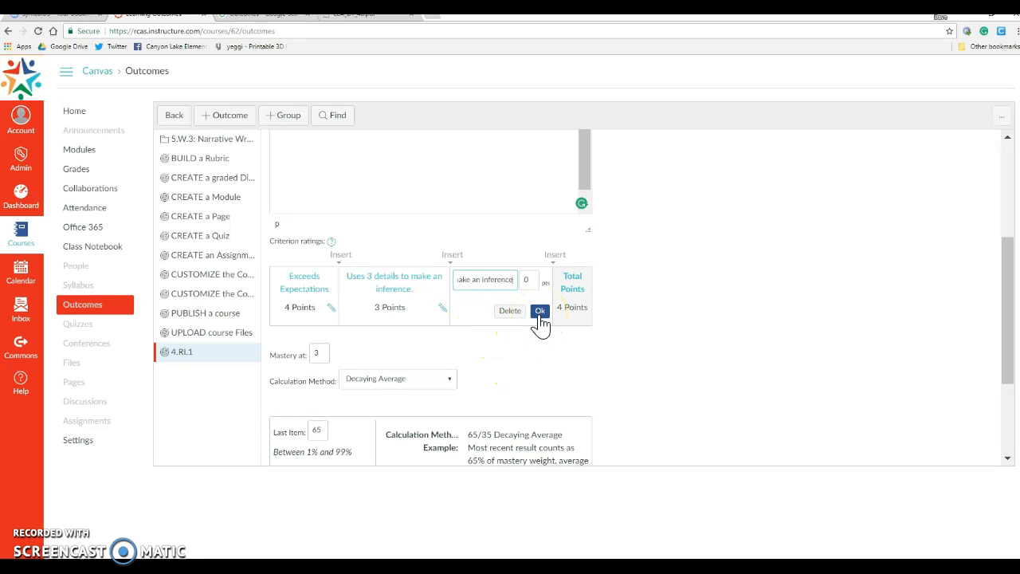
{"action": "left_click", "coordinate": [529, 281]}
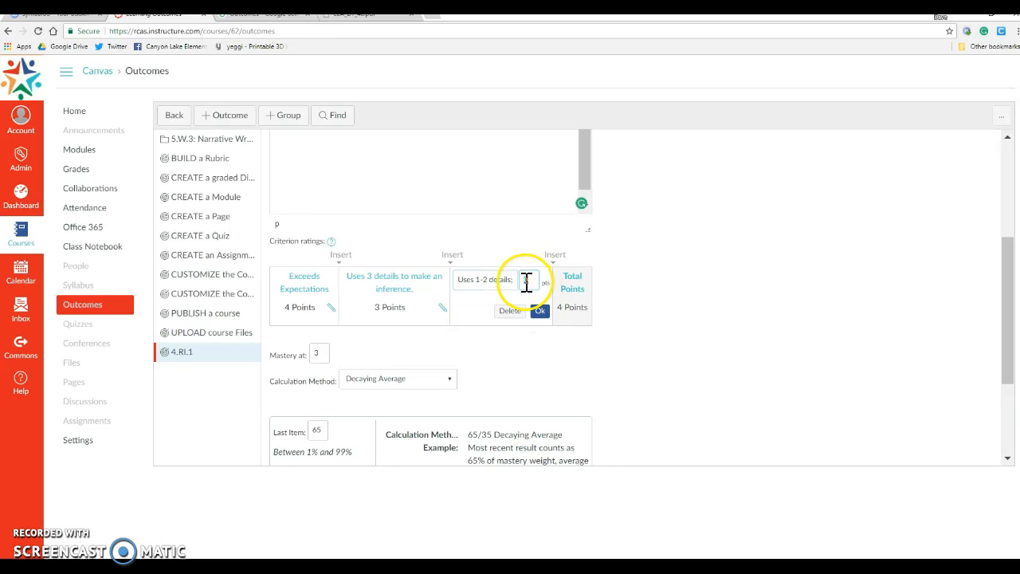
{"action": "left_click", "coordinate": [539, 312]}
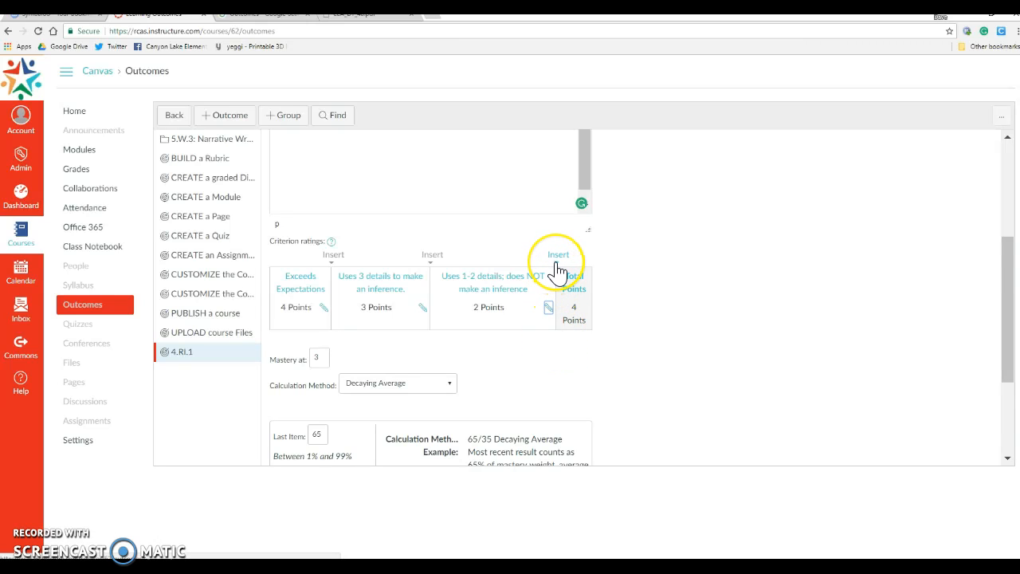
- Insert a lowest criterion rating described as "Does not meet expectations" and worth 1 point
{"action": "left_click", "coordinate": [558, 257]}
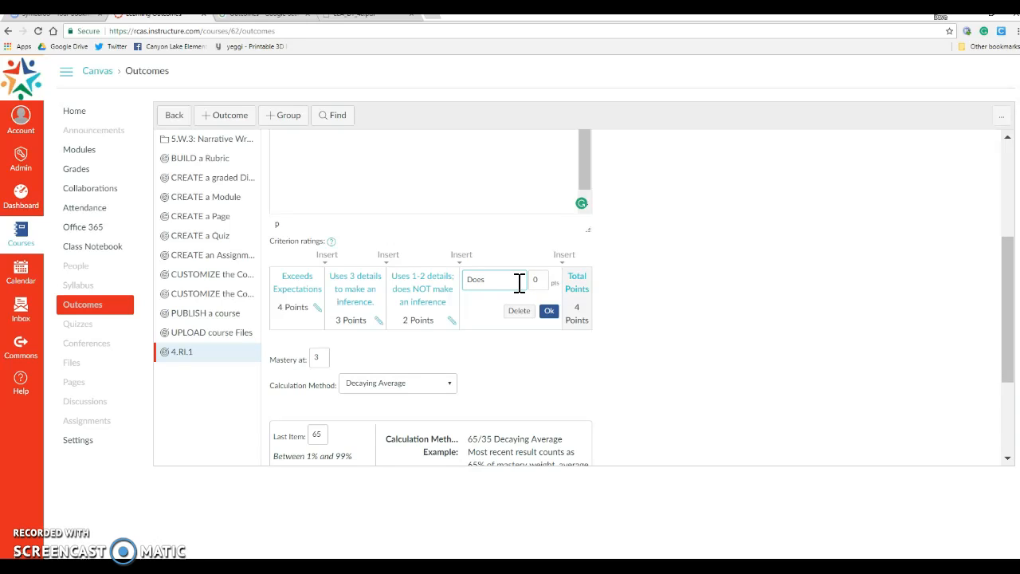
{"action": "type", "text": "Does not meet e"}
{"action": "left_click", "coordinate": [535, 280]}
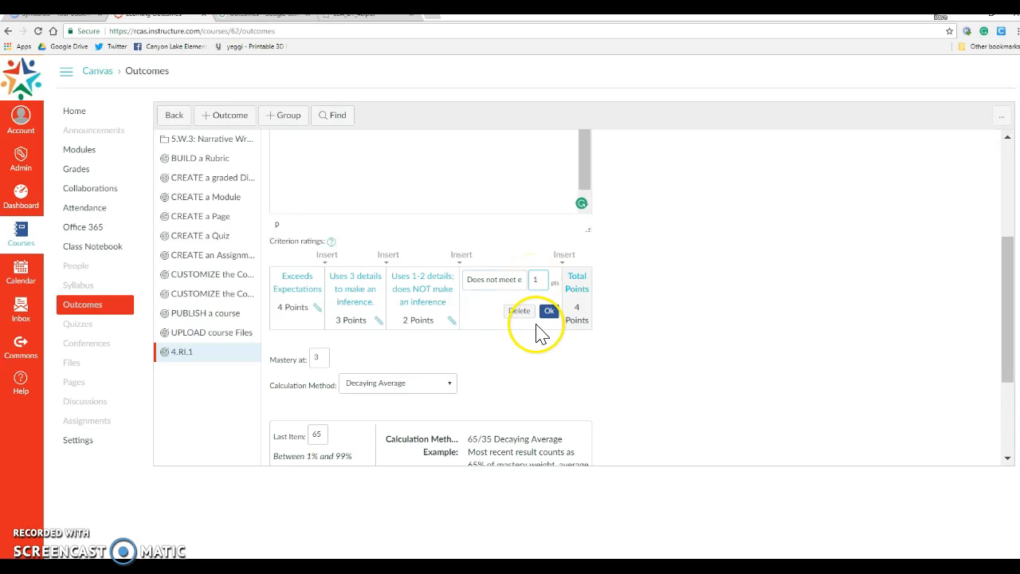
{"action": "left_click", "coordinate": [550, 311]}
- Set the calculation method to n Number of Times with 3 items required for mastery
{"action": "scroll", "coordinate": [580, 373], "scroll_direction": "down", "scroll_amount": 1}
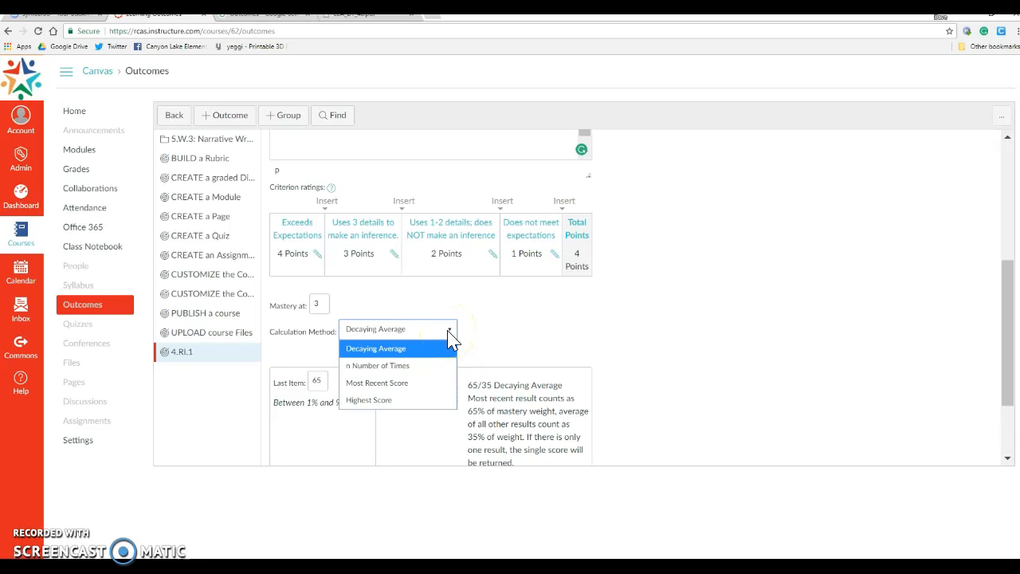
{"action": "left_click", "coordinate": [513, 337]}
{"action": "scroll", "coordinate": [519, 330], "scroll_direction": "down", "scroll_amount": 2}
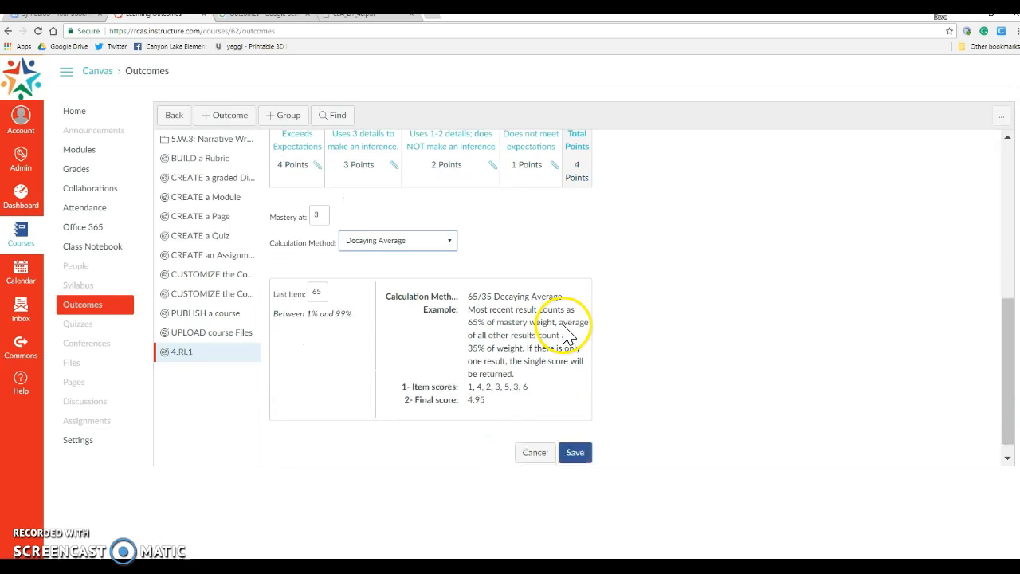
{"action": "left_click", "coordinate": [490, 249]}
{"action": "left_click", "coordinate": [450, 227]}
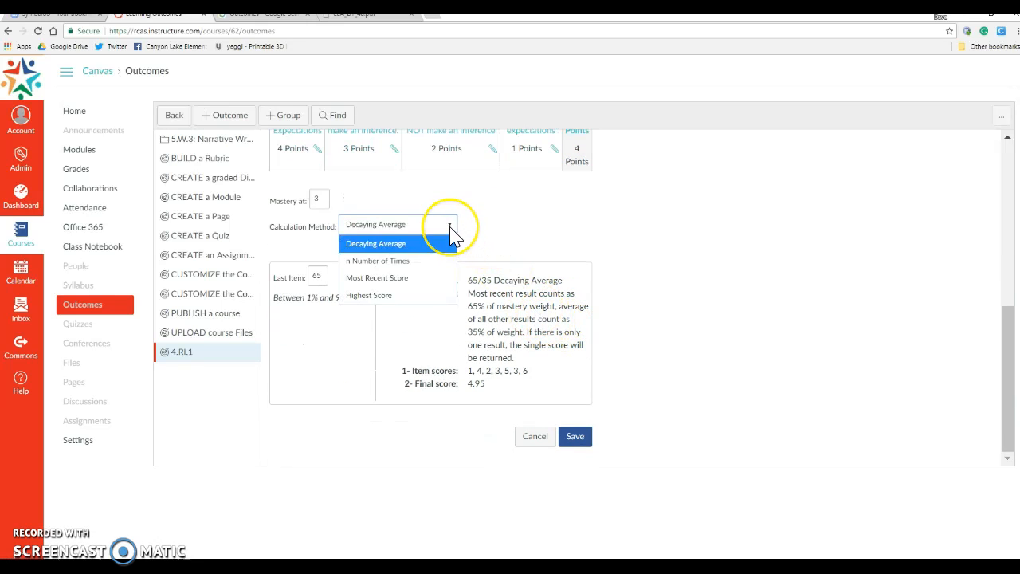
{"action": "left_click", "coordinate": [389, 263]}
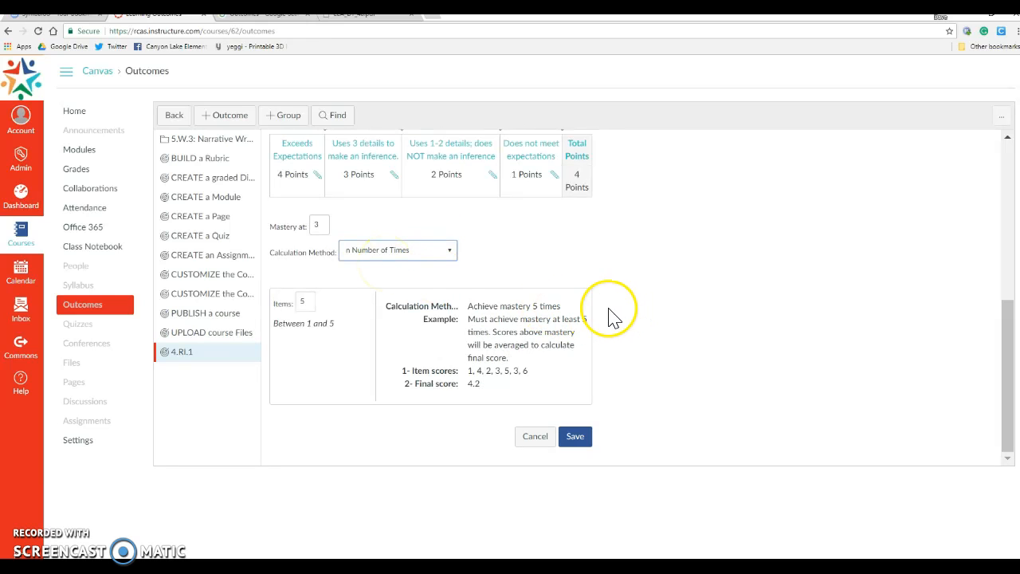
{"action": "double_click", "coordinate": [303, 301]}
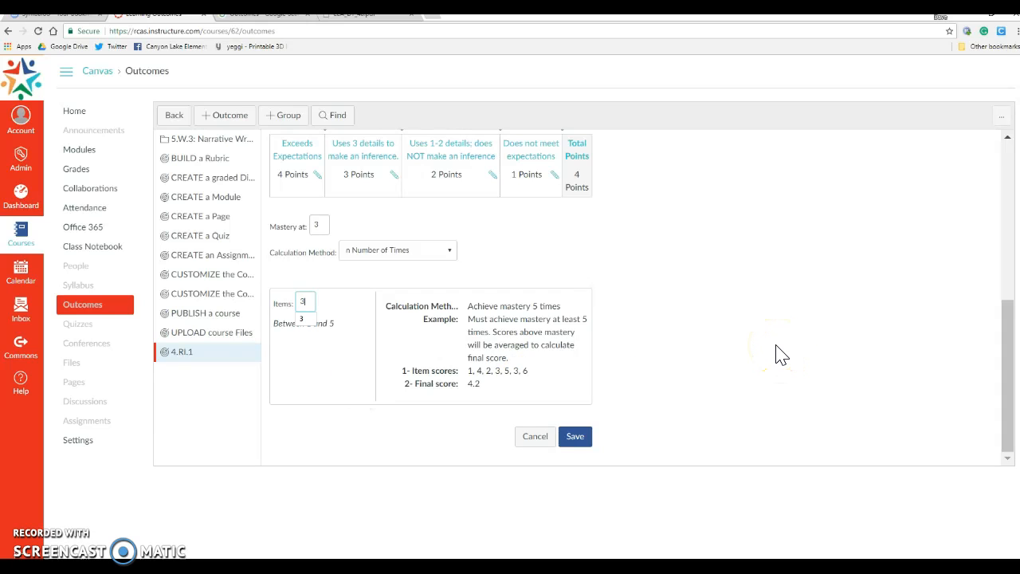
{"action": "left_click", "coordinate": [781, 355]}
- Review the other calculation method options and save the 4.RI.1 outcome
{"action": "left_click", "coordinate": [455, 257]}
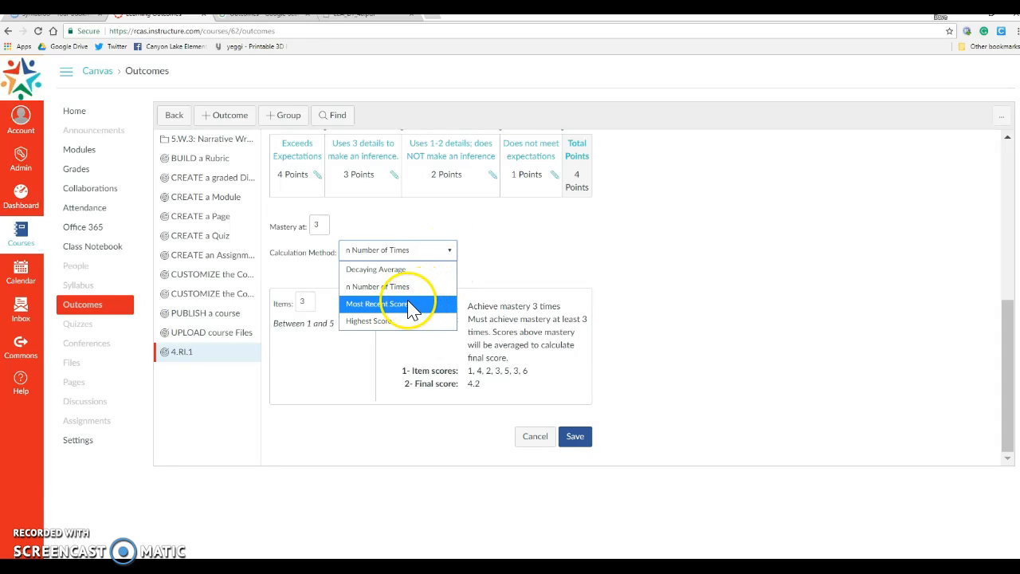
{"action": "left_click", "coordinate": [683, 228]}
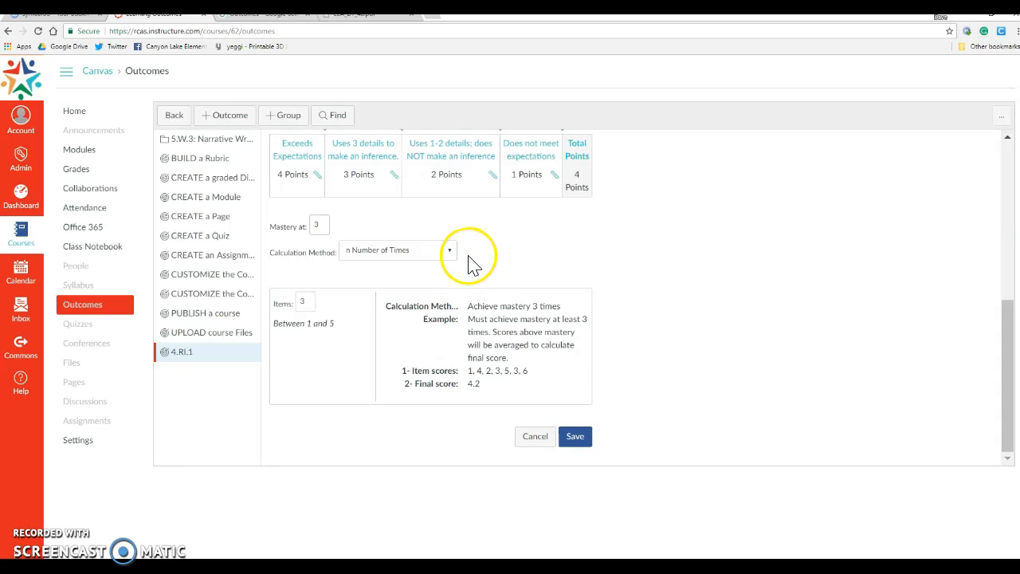
{"action": "left_click", "coordinate": [579, 448]}
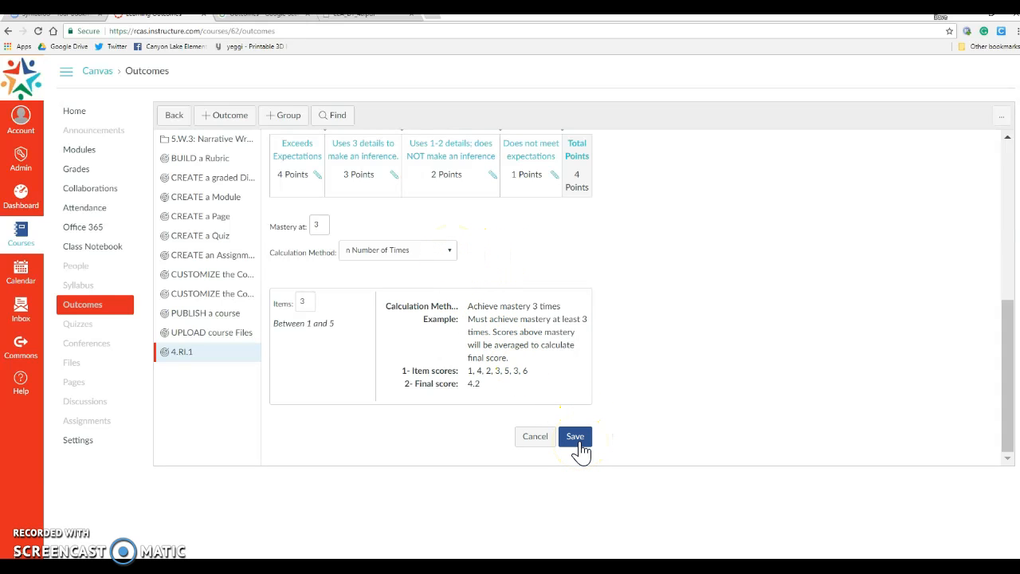